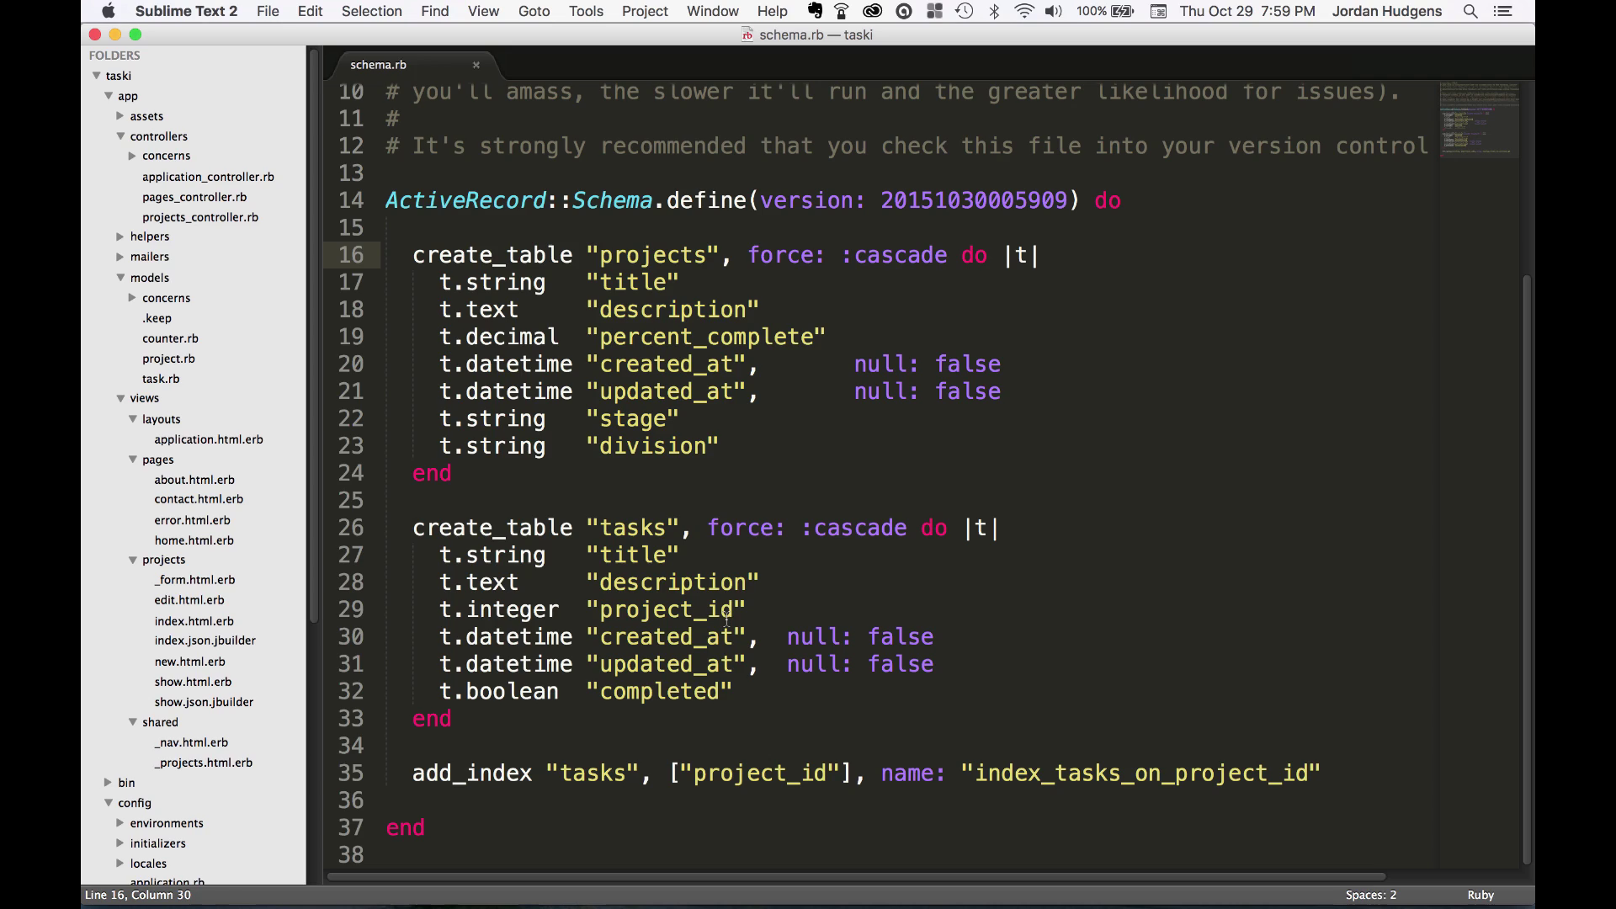
Review the division column under stage in schema.rb's projects table, then switch to Terminal.
double_click(650, 449)
click(694, 429)
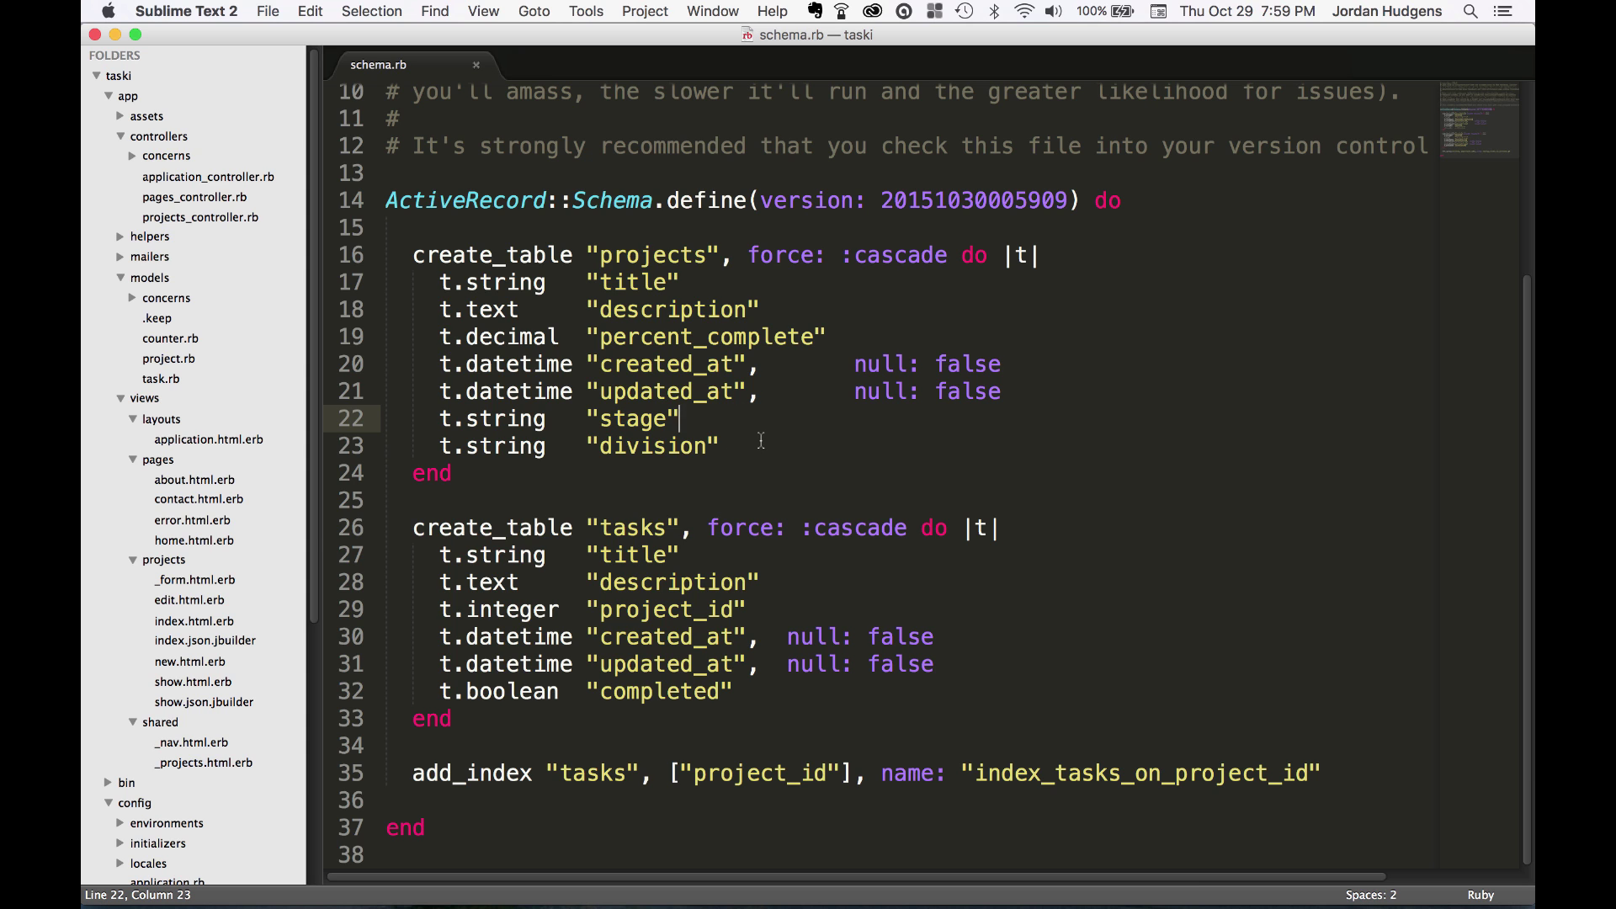
key(super+Tab)
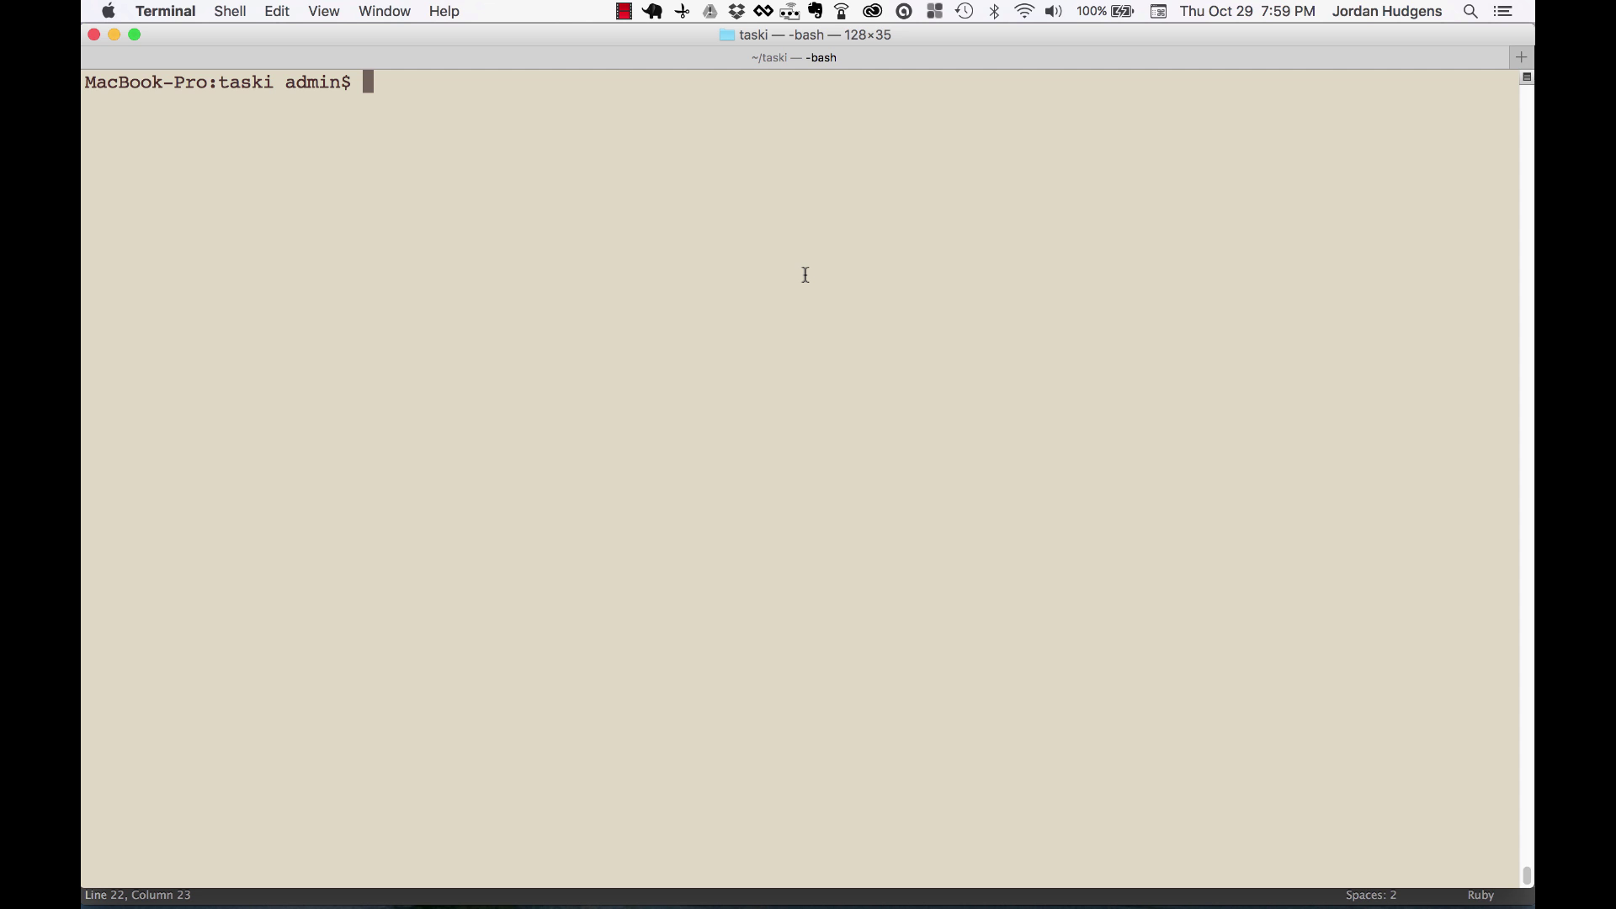
text(ra)
text(ils g mig)
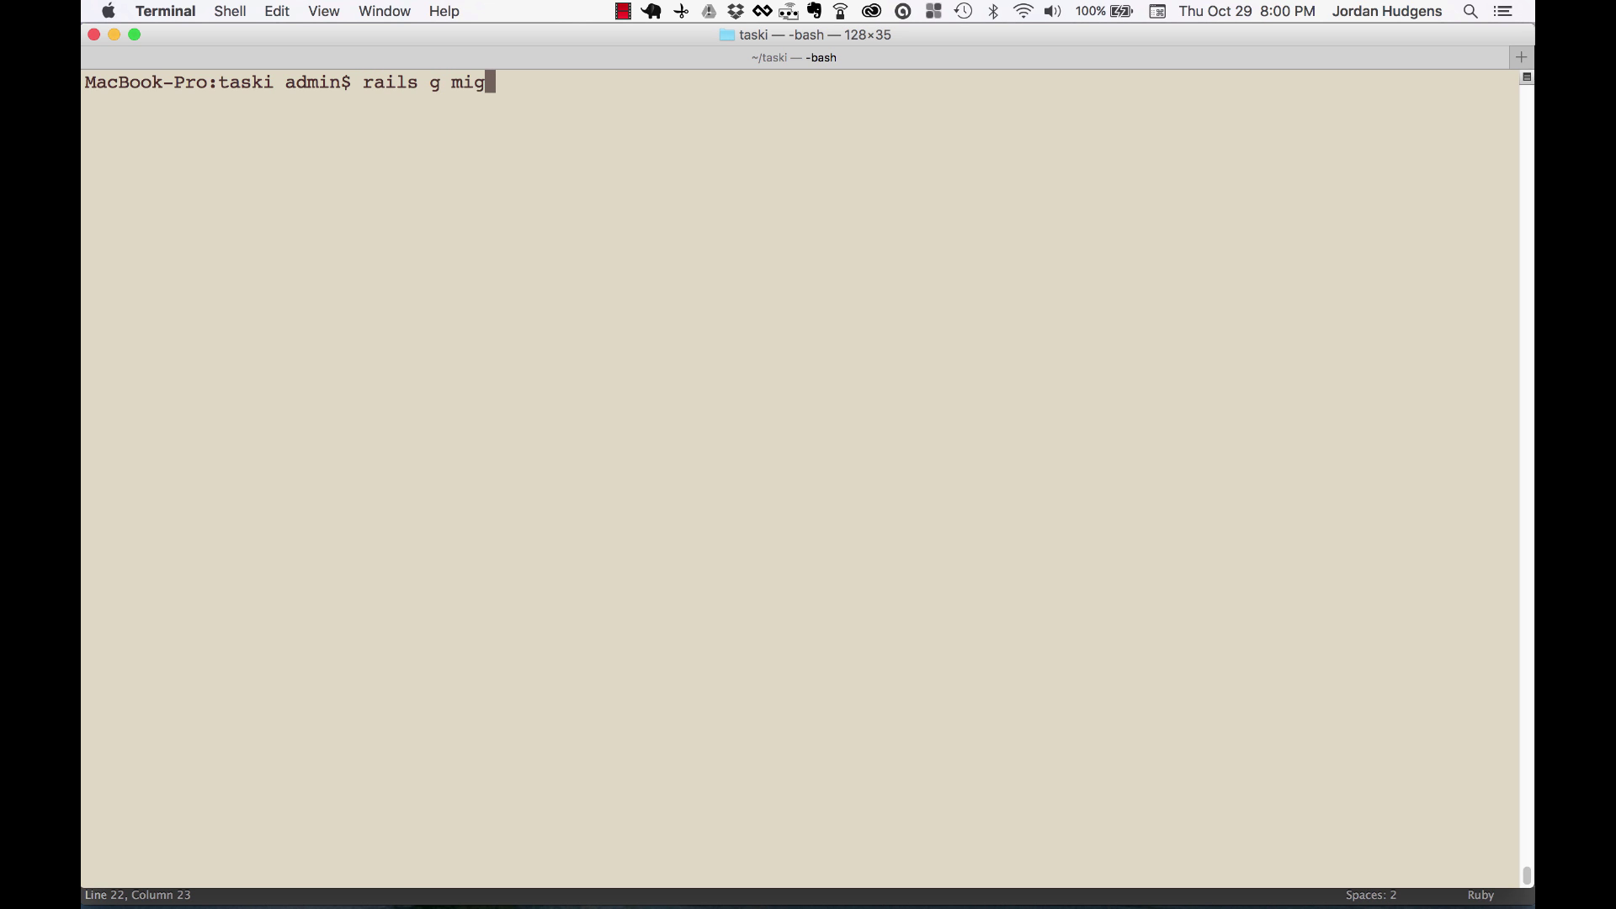
text(ration re)
text(move_division)
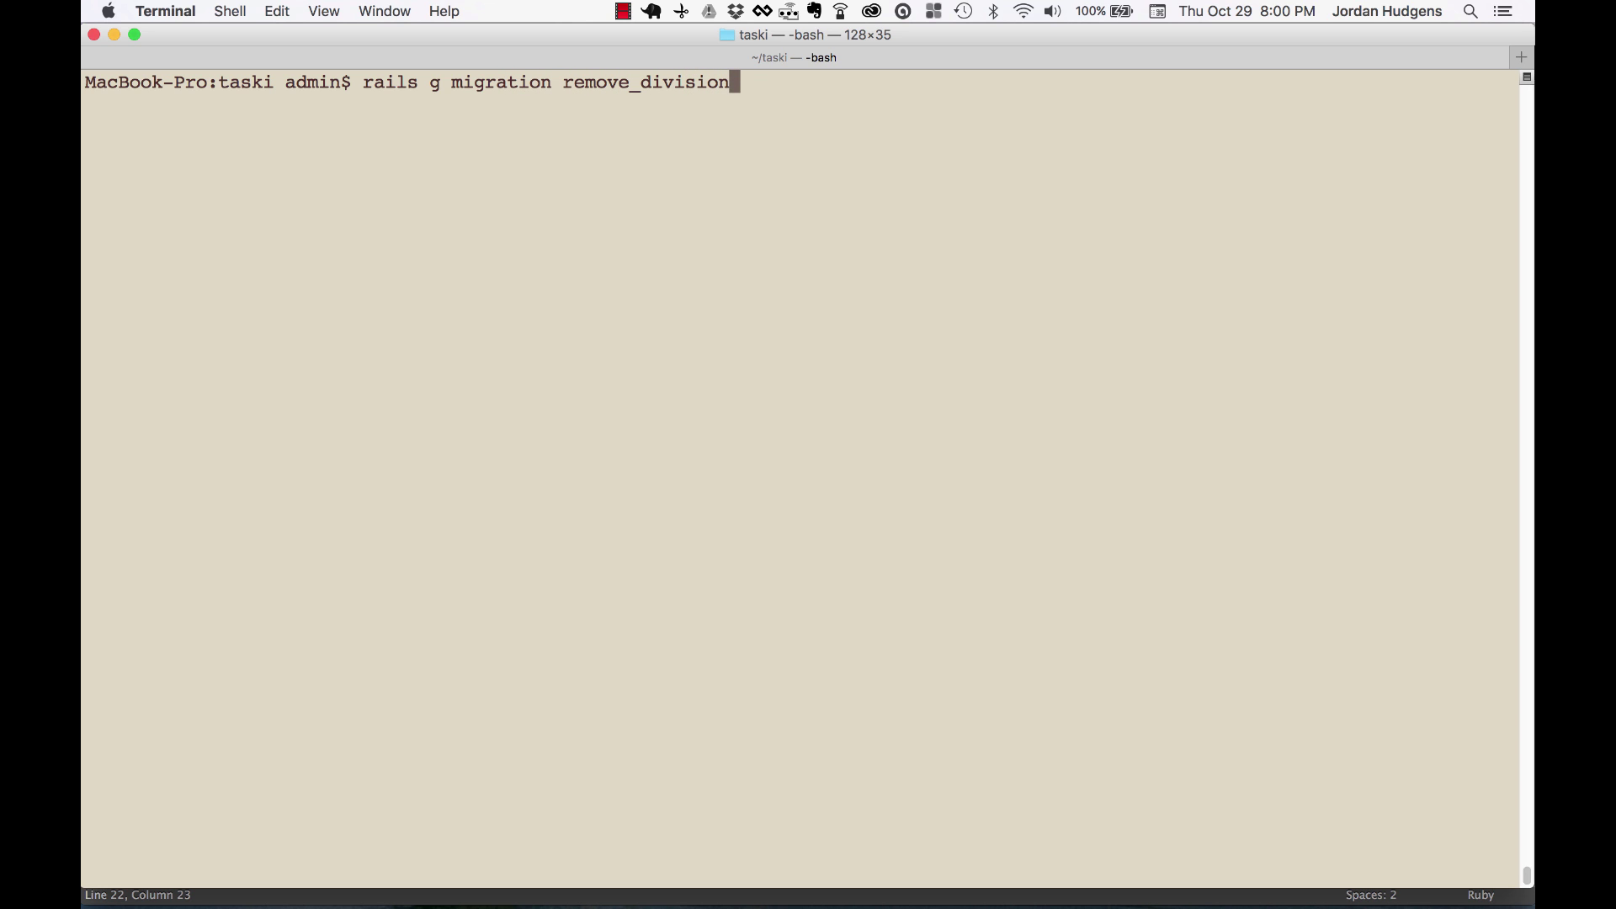
text(_from_proje)
text(cts )
text(division)
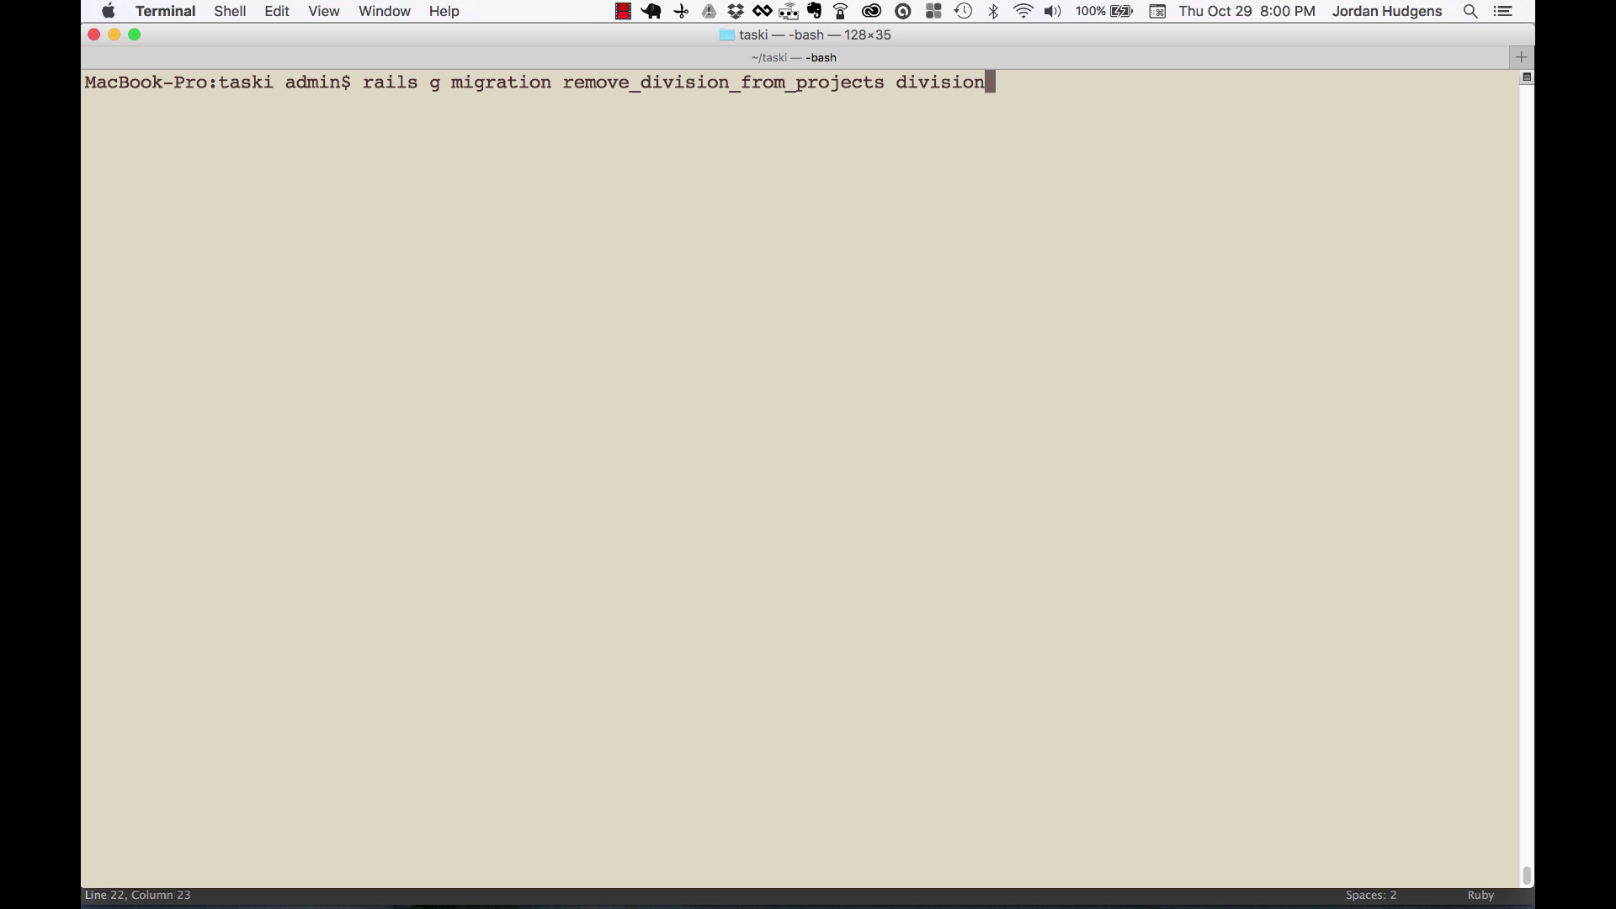
text(:string)
Generate the remove_division_from_projects migration with division:string and copy its file name.
key(Return)
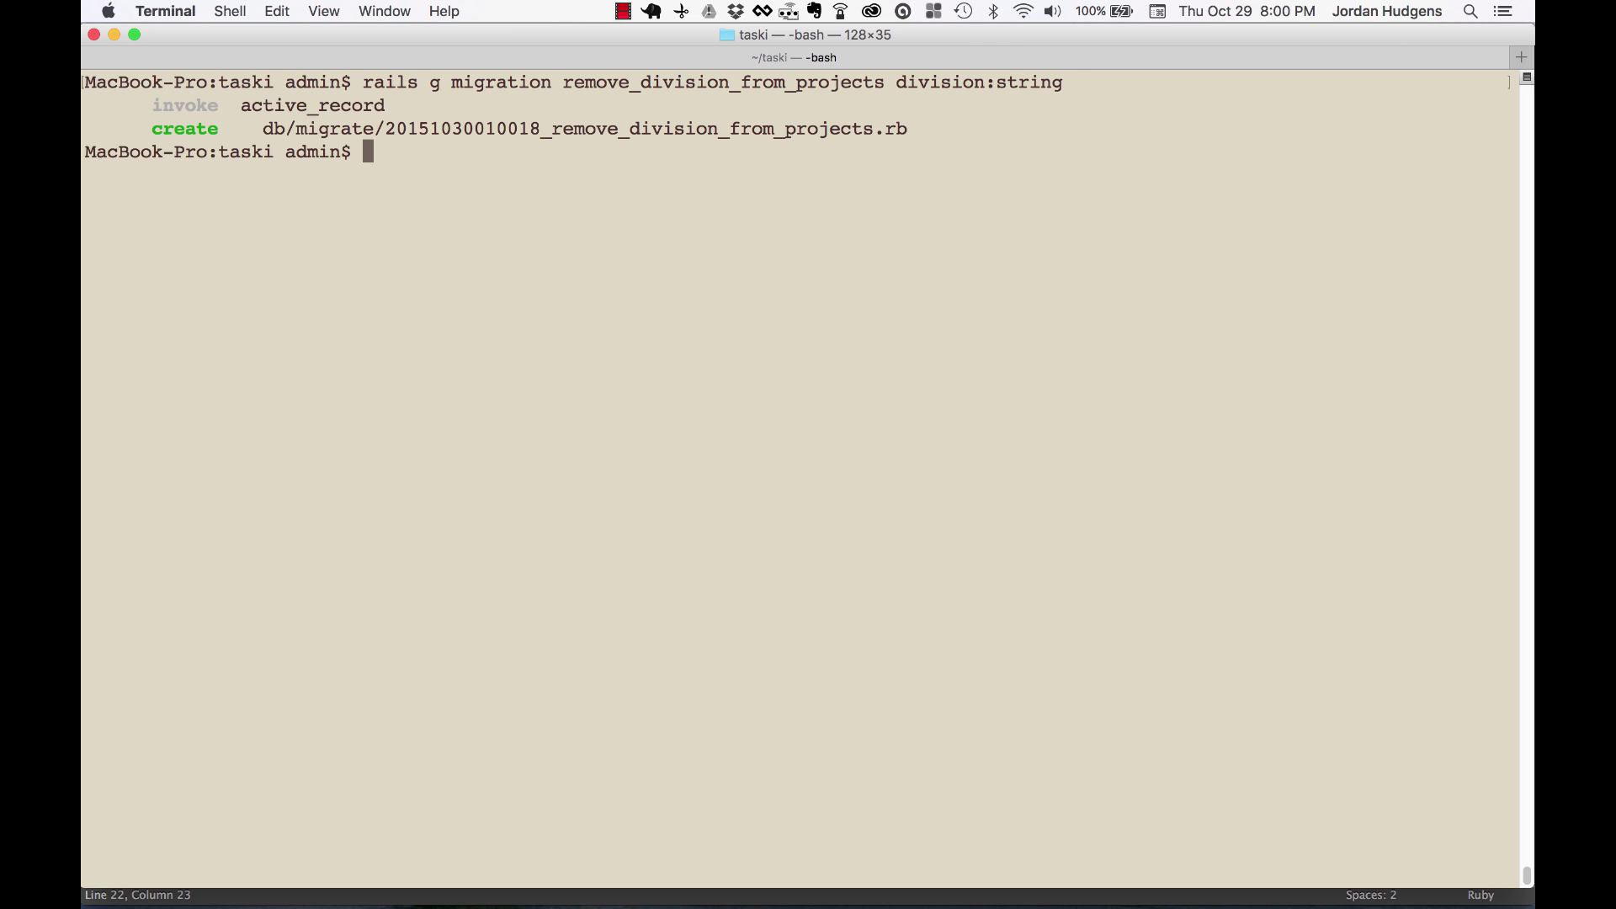
double_click(771, 129)
key(super+c)
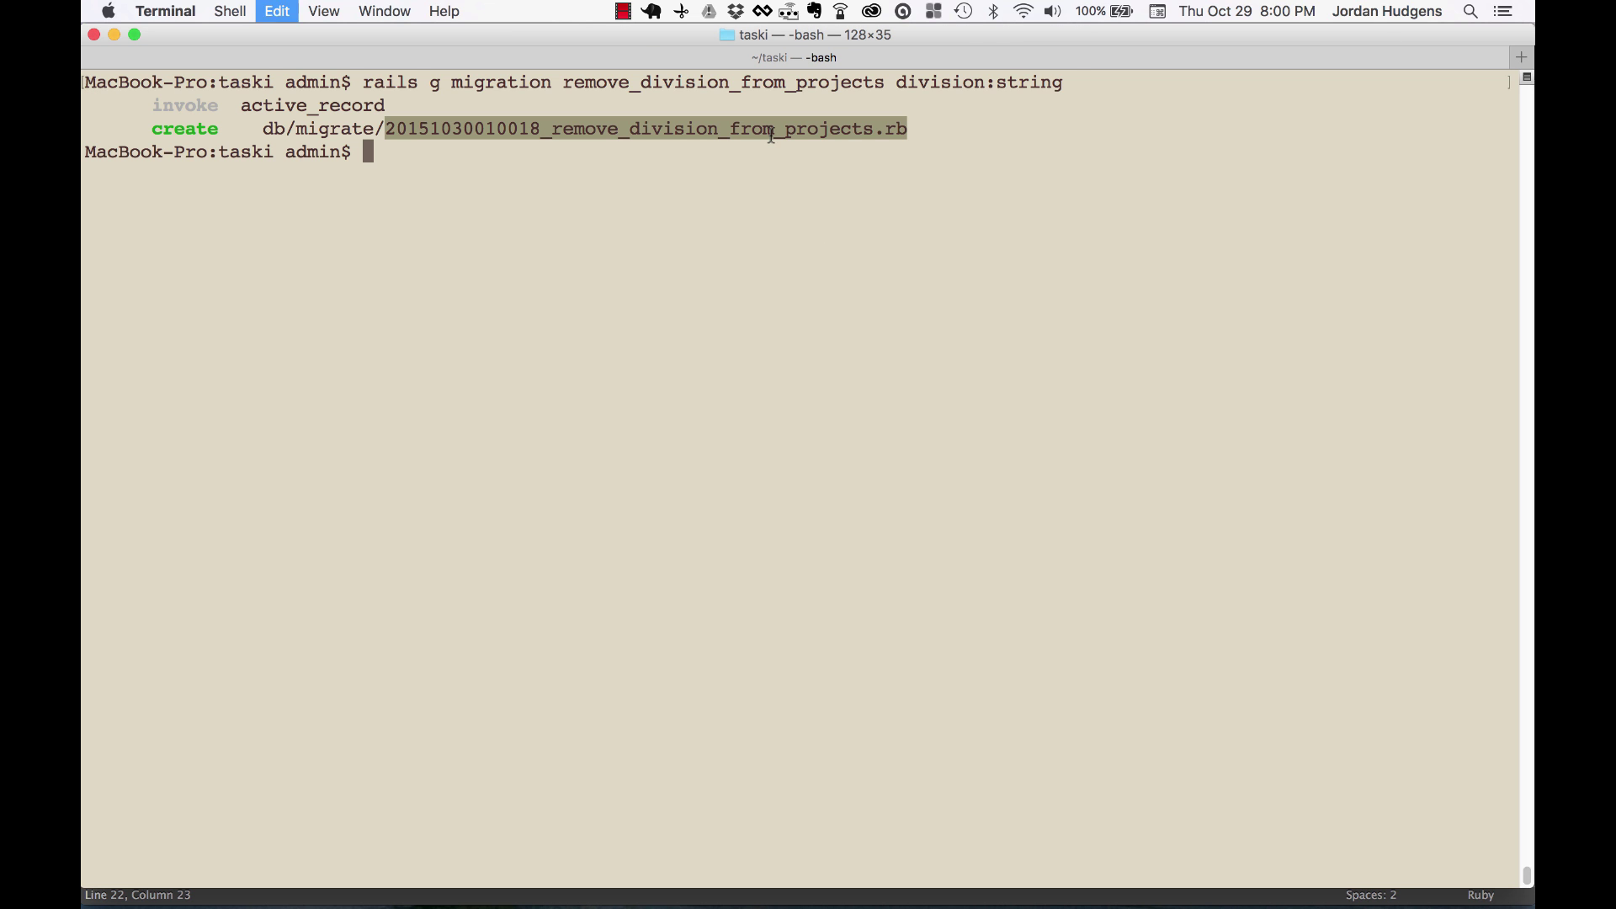
Open the copied remove_division_from_projects migration file in Sublime Text.
key(super+Tab)
key(super+p)
key(super+v)
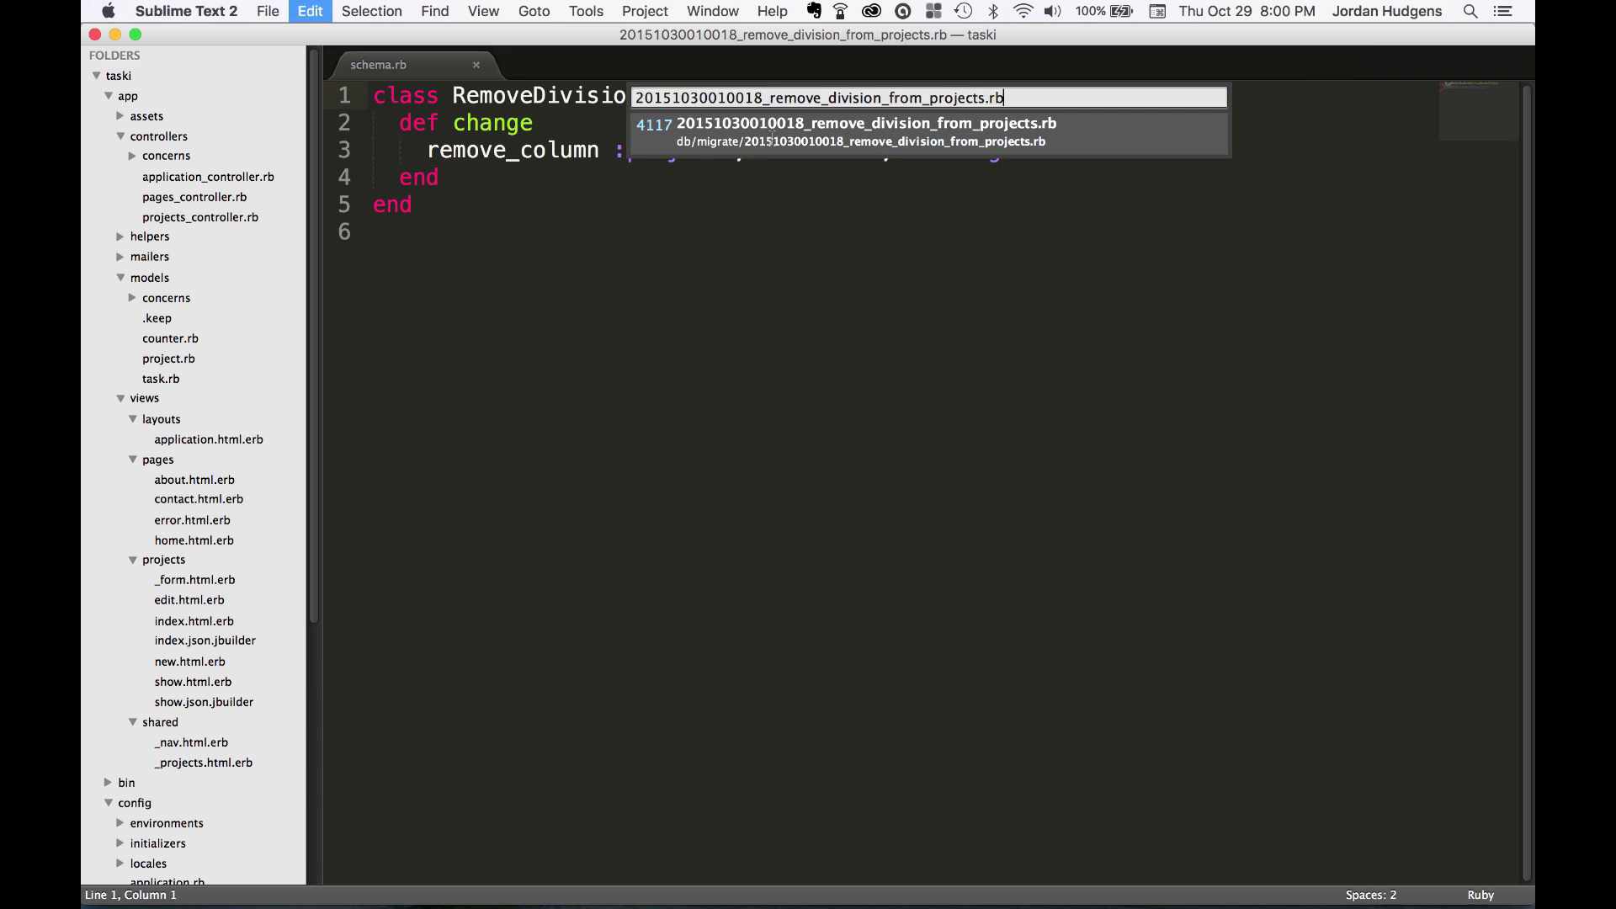
key(Return)
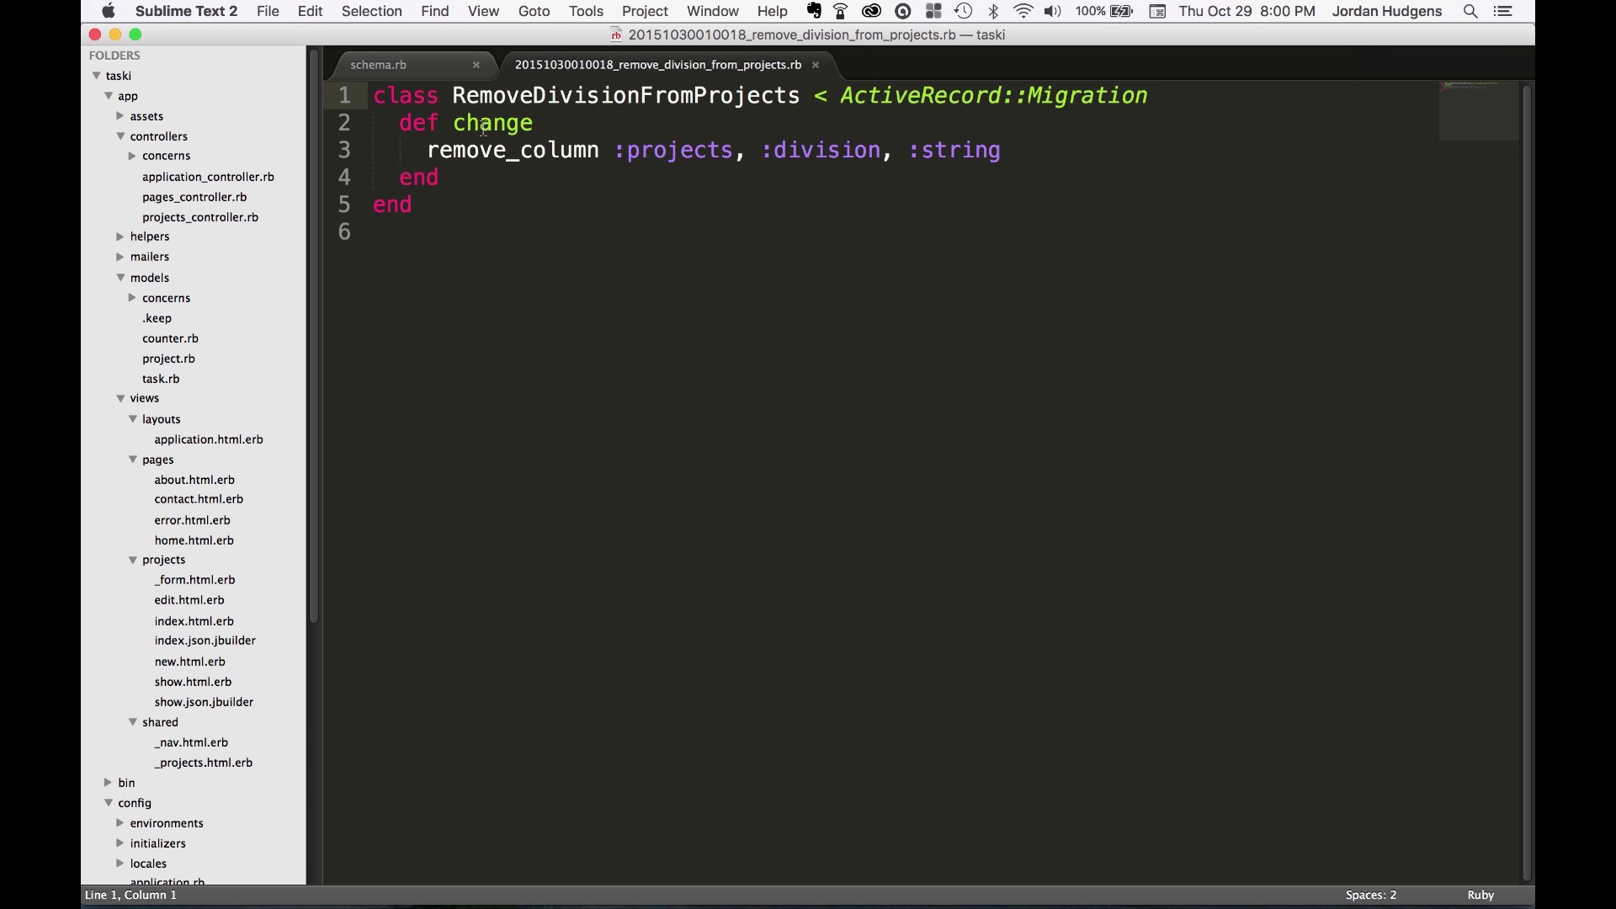
Check the remove_column line that drops division from projects.
double_click(470, 151)
click(493, 152)
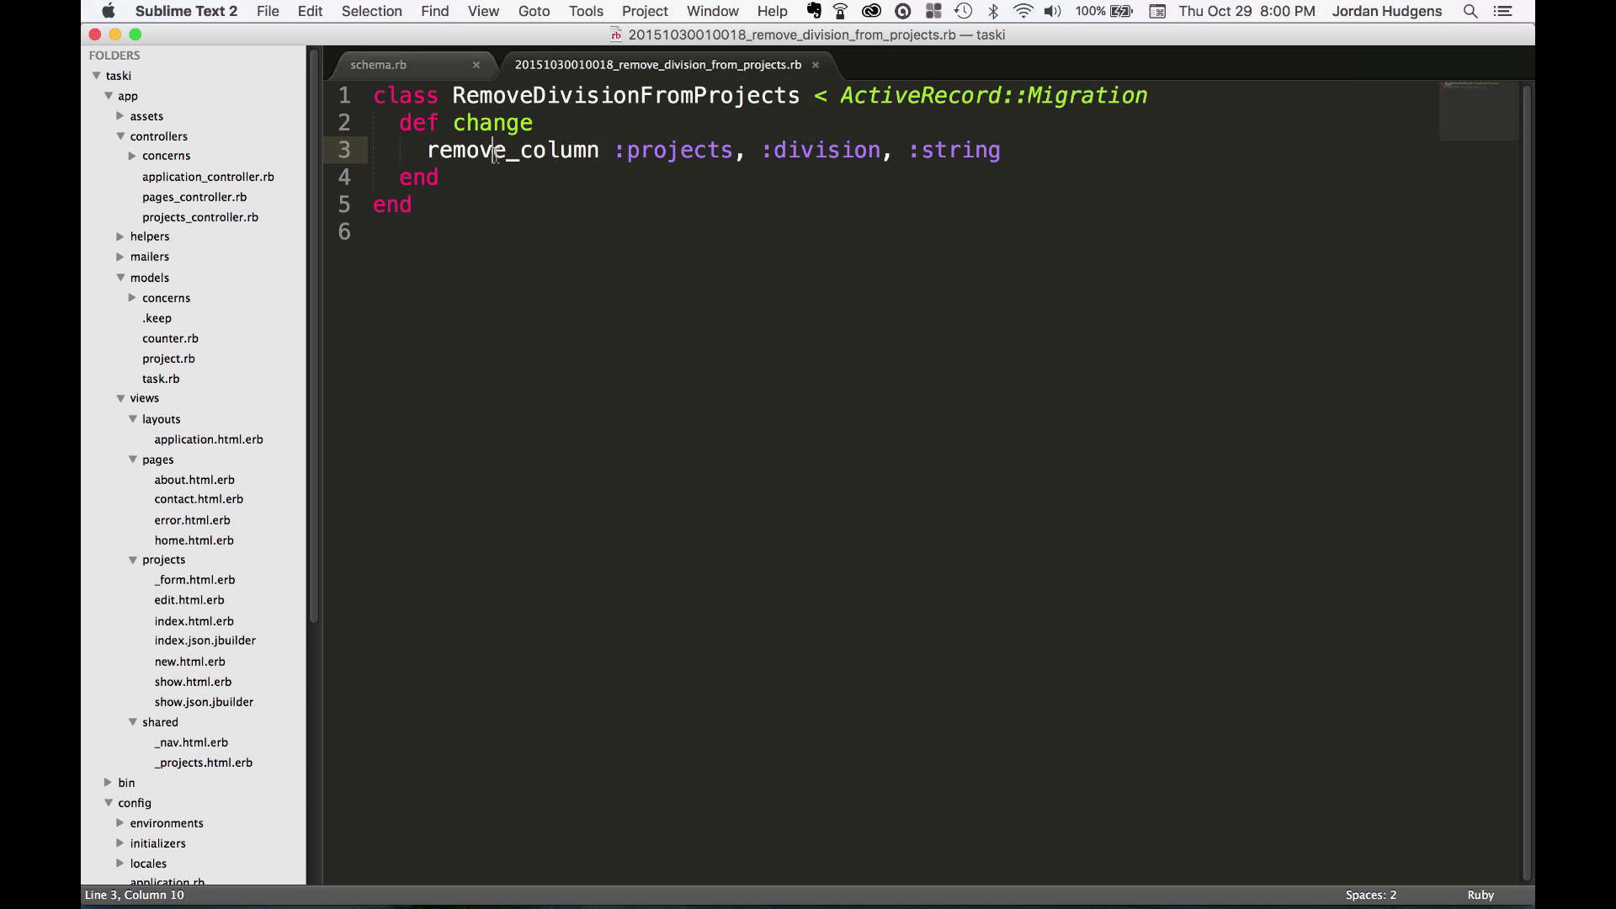
click(676, 153)
Run rake db:migrate in Terminal, then return to the reloaded schema showing only stage.
key(ctrl+Tab)
key(super+Tab)
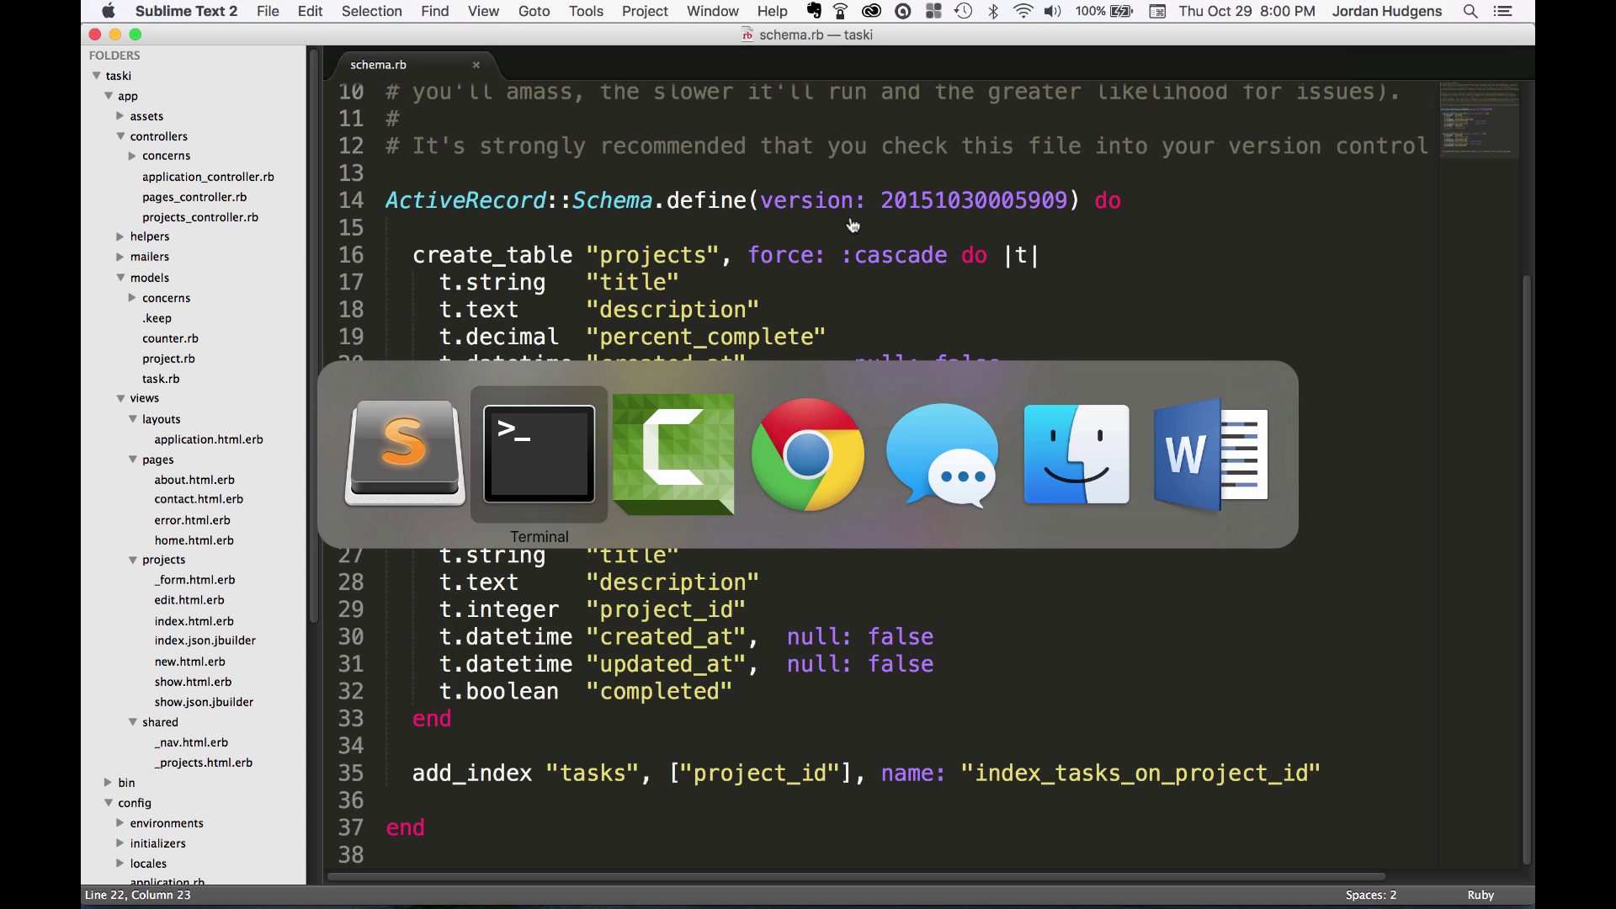
text(rake db)
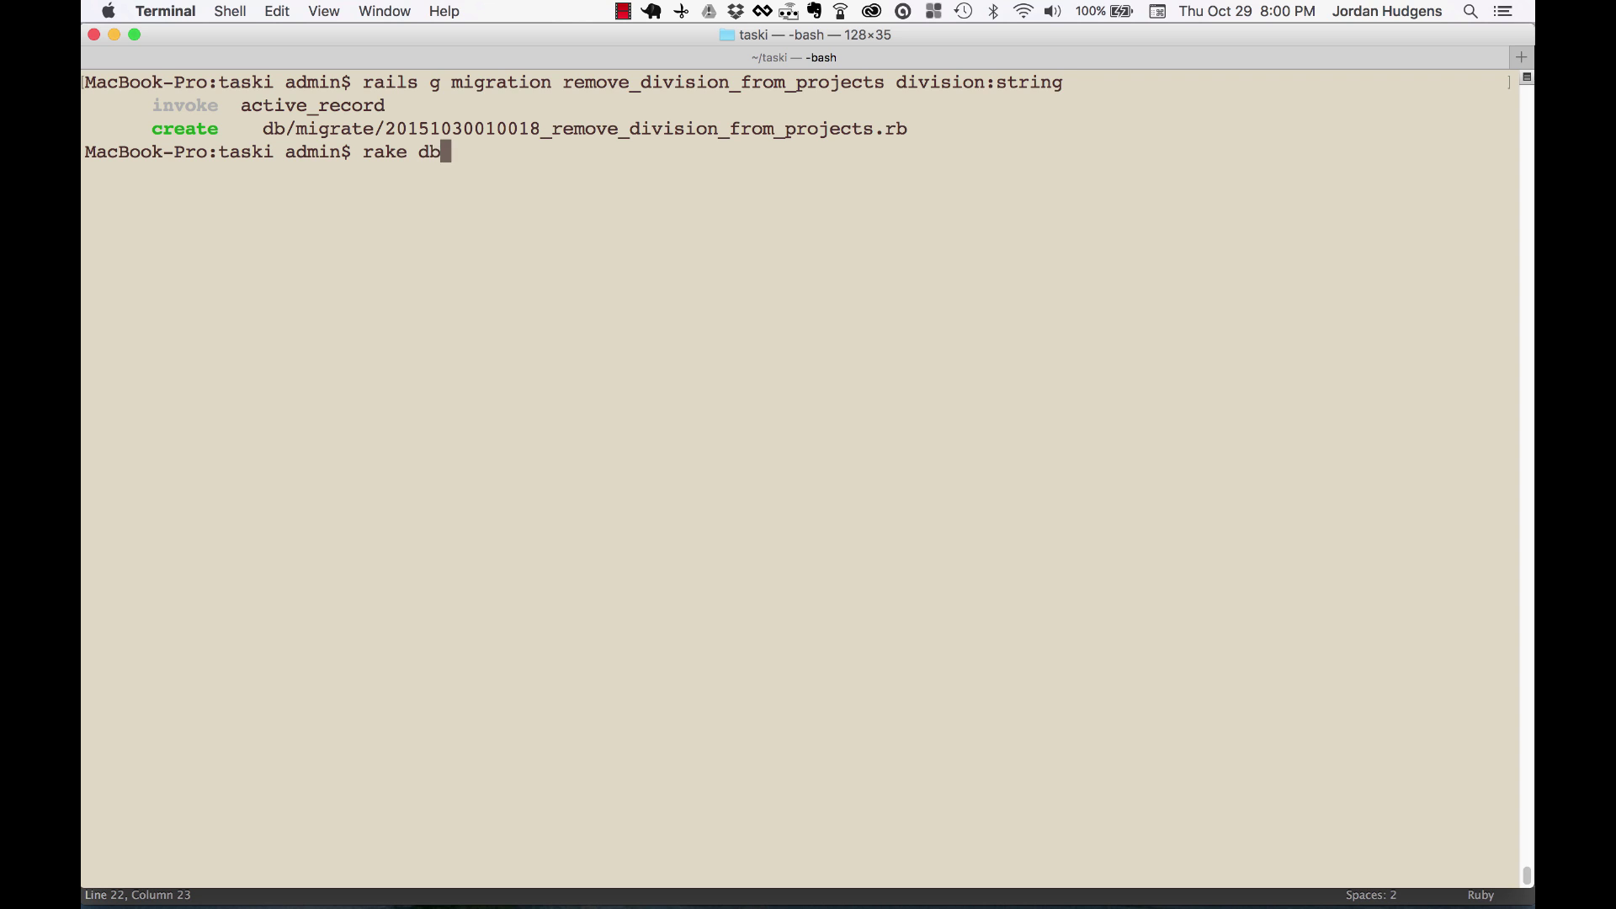
text(:migrate)
key(Return)
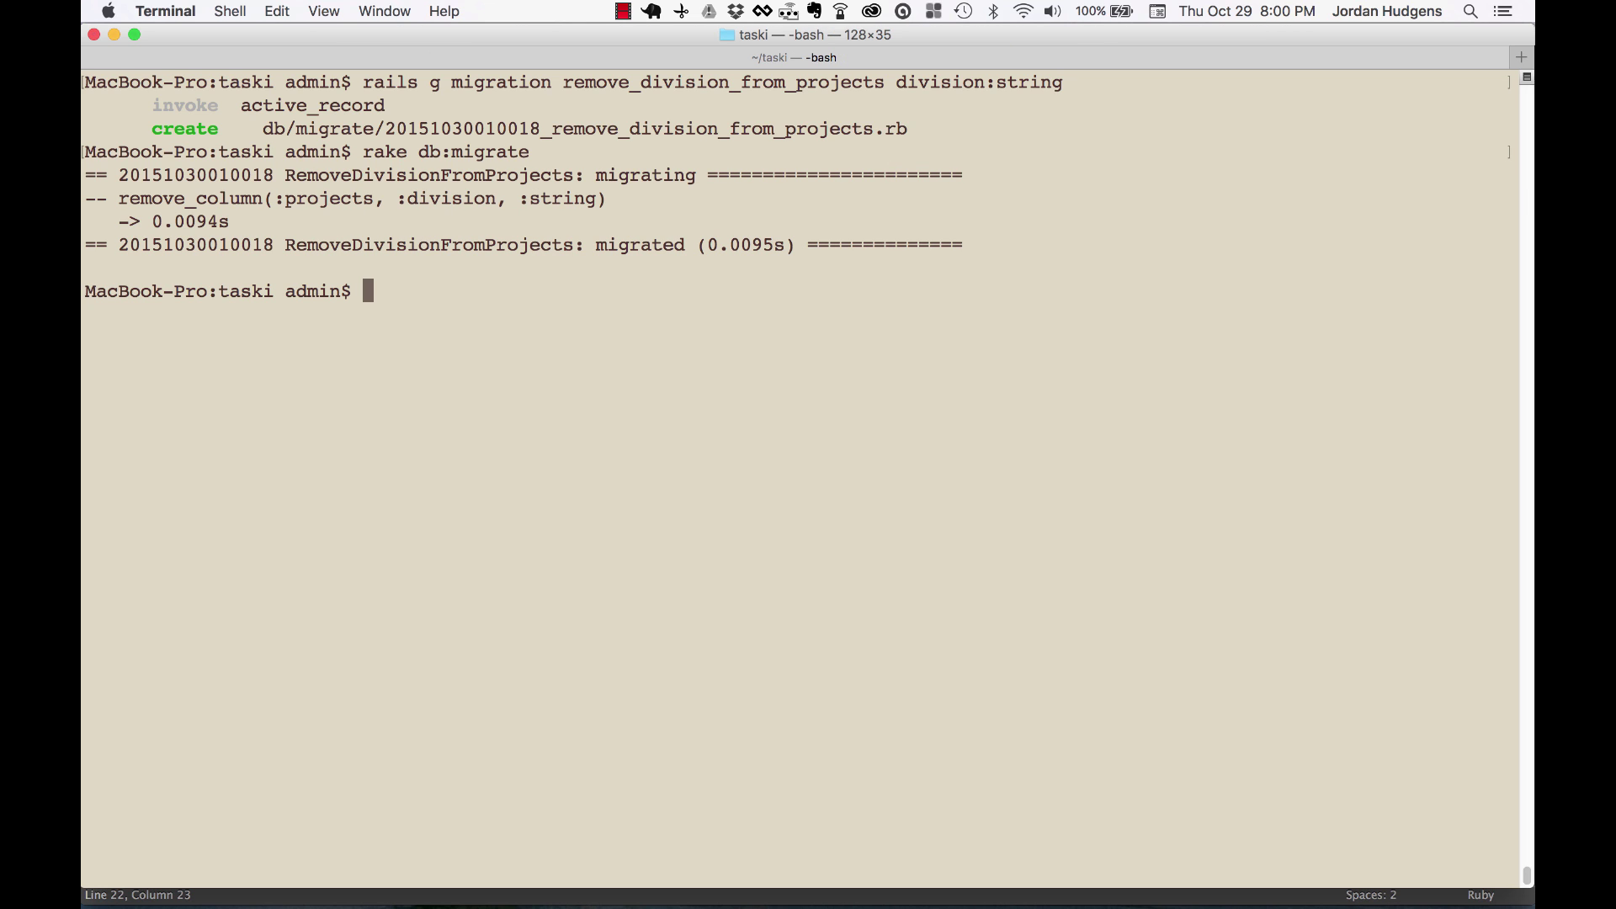
key(super+Tab)
click(670, 435)
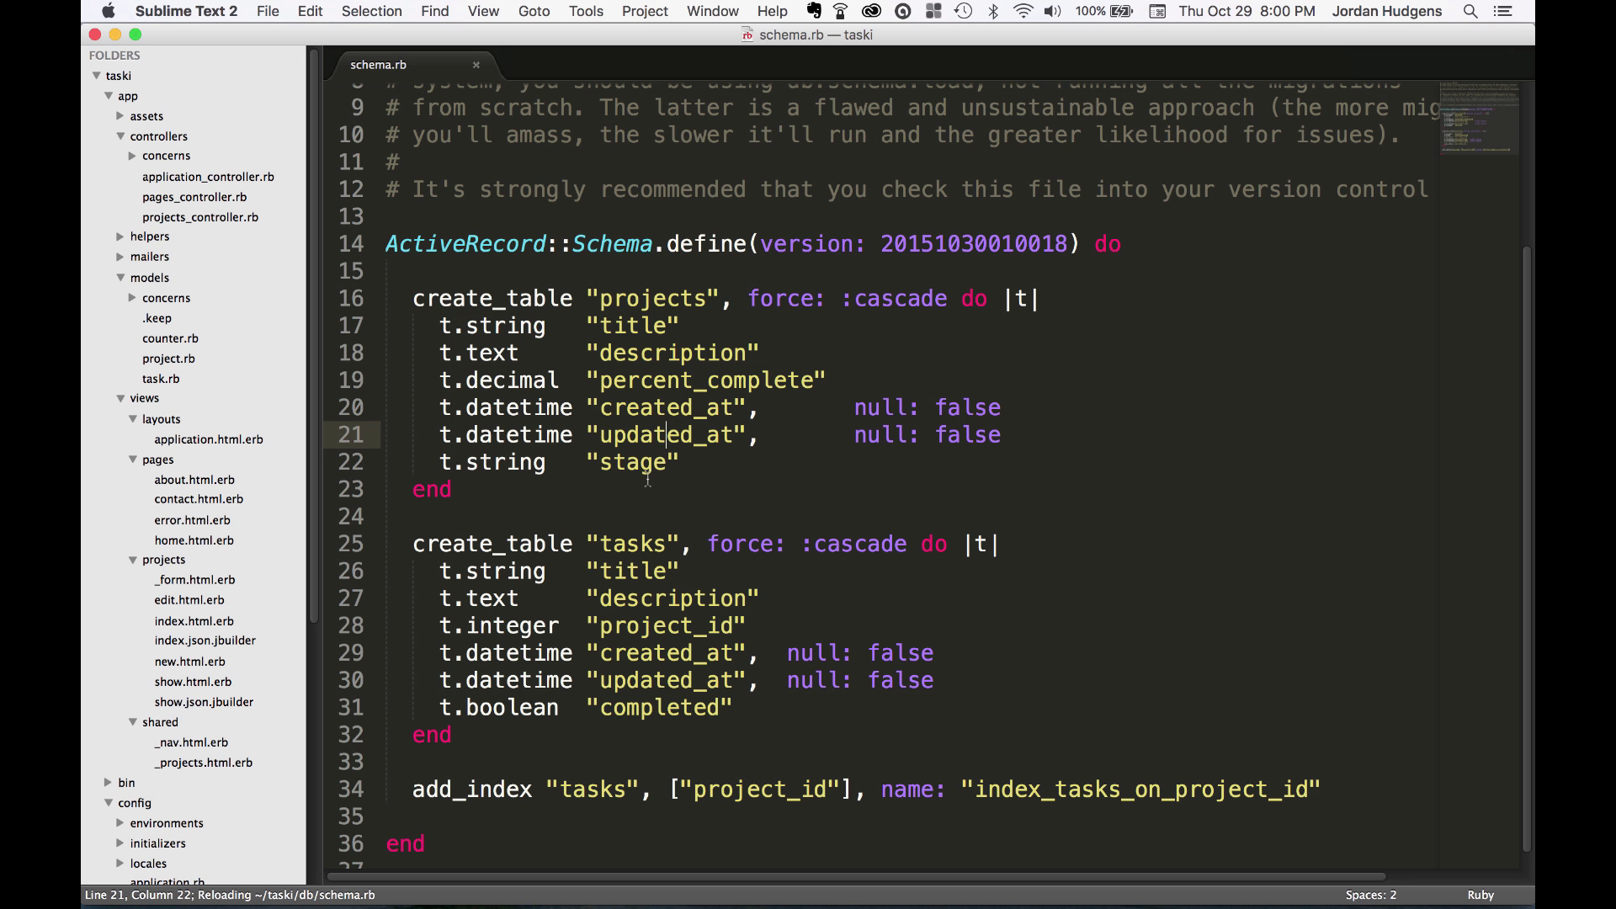